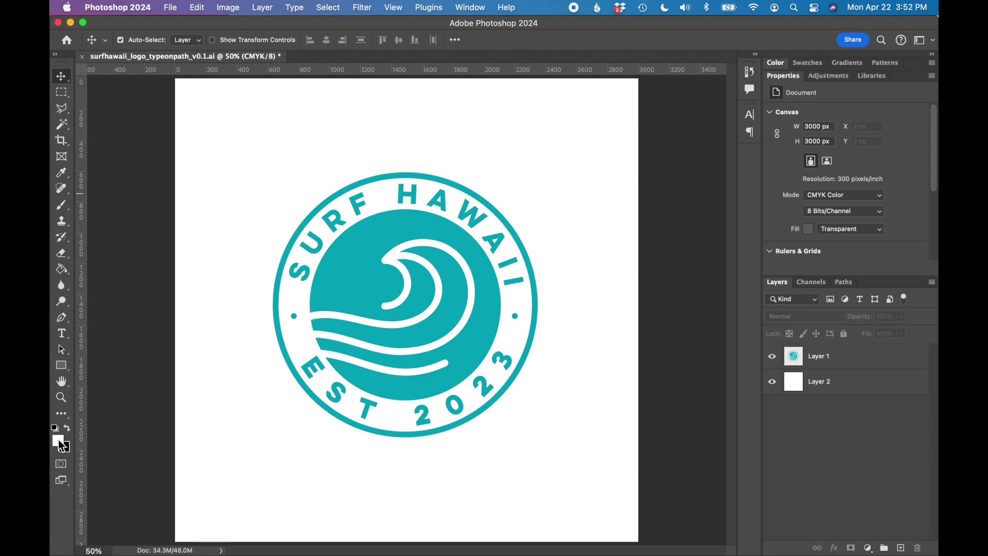
Open the foreground Color Picker from the Tools panel swatch.
click(59, 442)
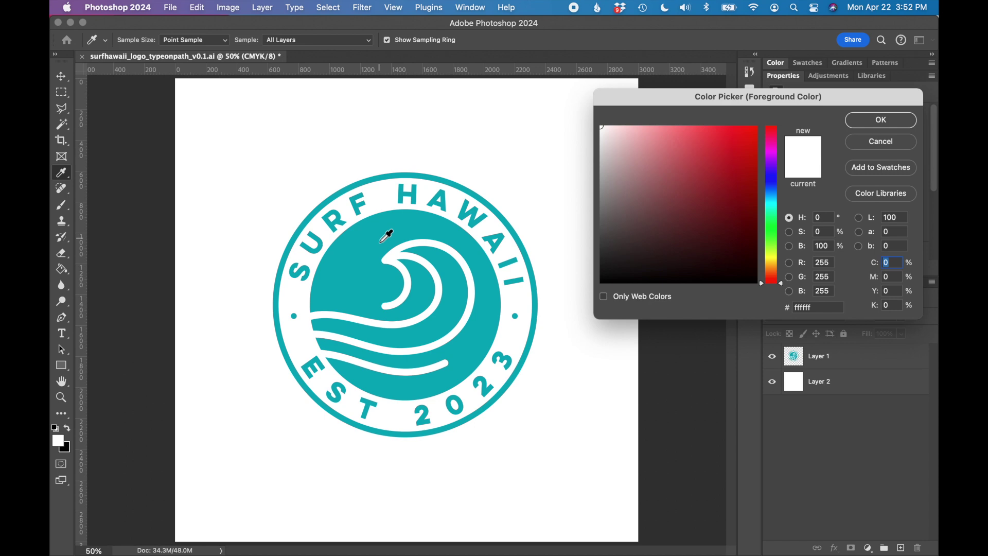
Sample the logo circle's turquoise (00a7b9) and switch to the blank TextEdit note.
click(384, 239)
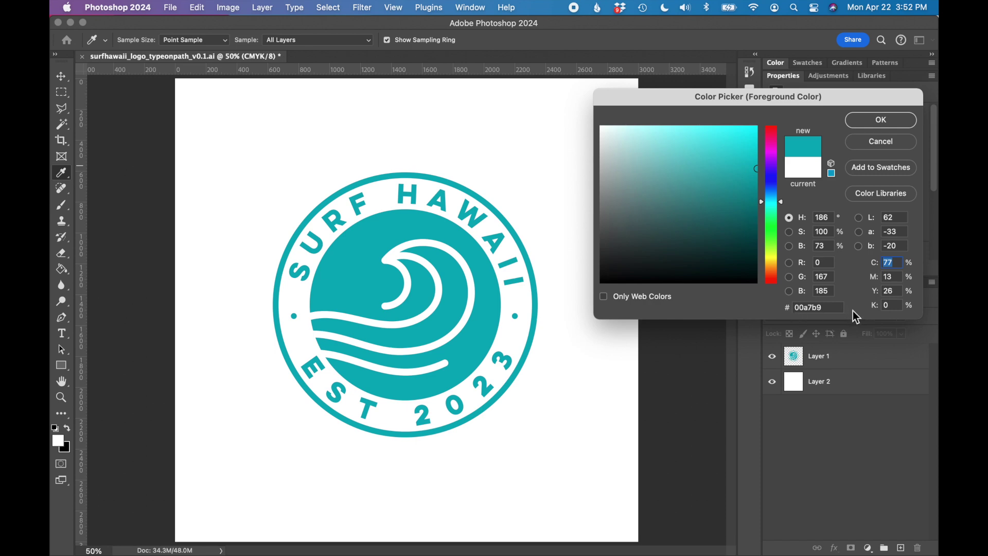
key(super+Tab)
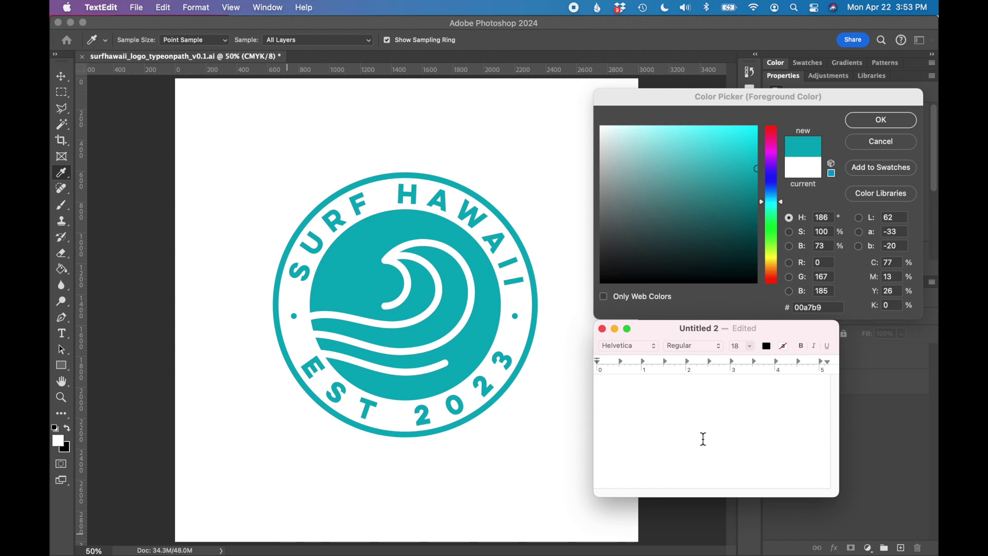
text(B)
text(lue)
Start a new line below 'Blue' for the RGB values 0 167 185.
key(Return)
text(RGB)
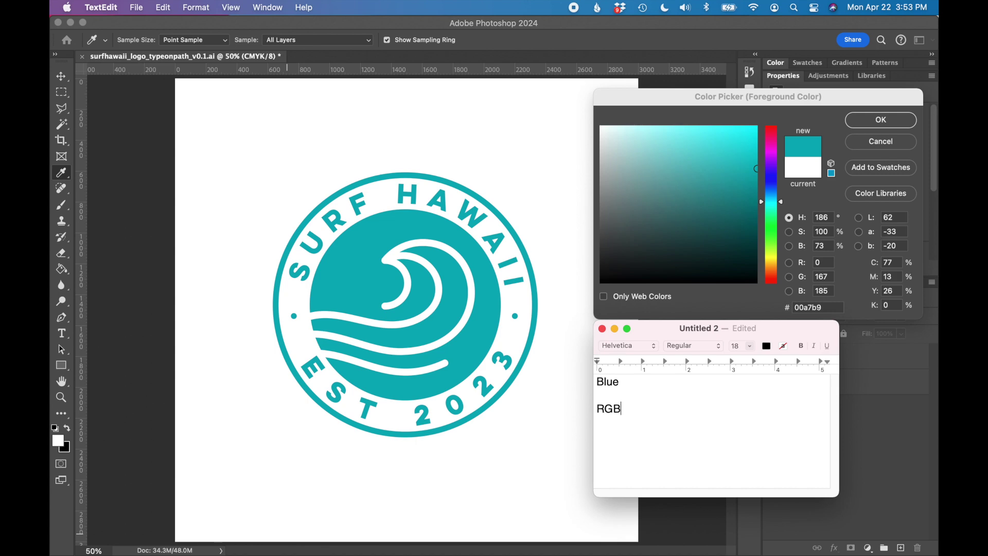
text(:)
text(0 167 18)
text(5)
Add the line 'CMYK: 77 13 26 0' below the RGB values.
key(Return)
text(CM)
text(YK:)
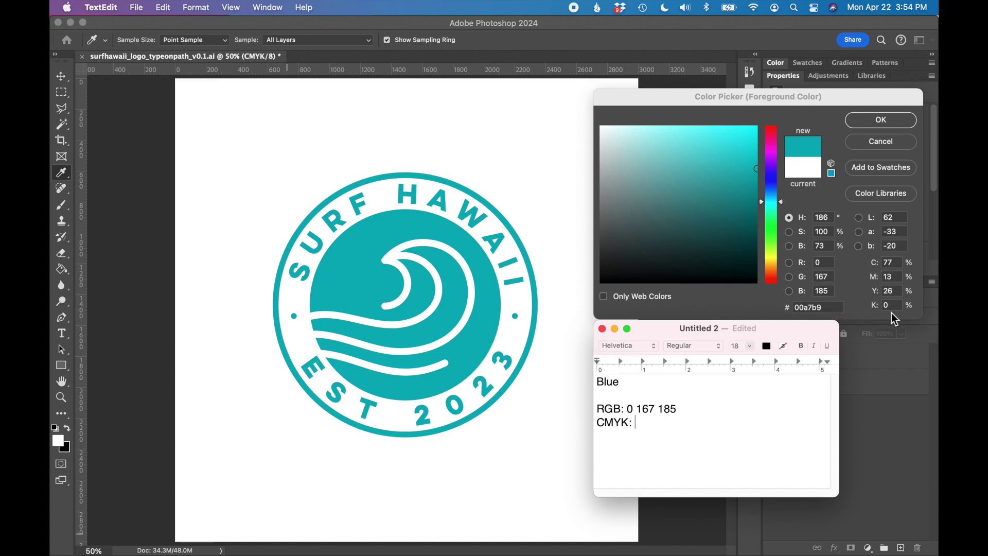
text(77 13 26 0)
key(Return)
text(HE)
text(X:)
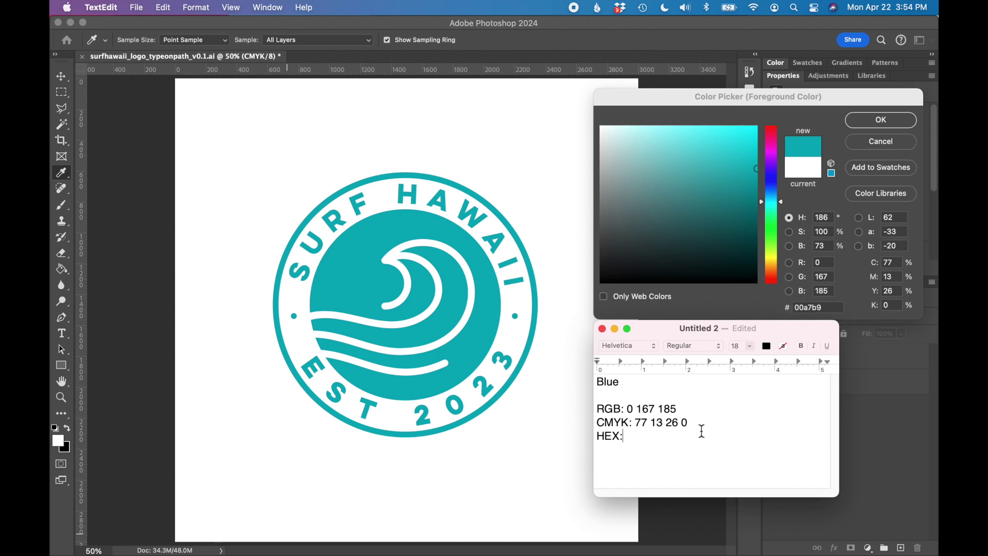
Paste the copied hex code to make the final line 'HEX: #00a7b9'.
text(00a7b9)
text(#)
Drag-select the whole note, from the HEX line up to 'Blue'.
drag(684, 445, 578, 366)
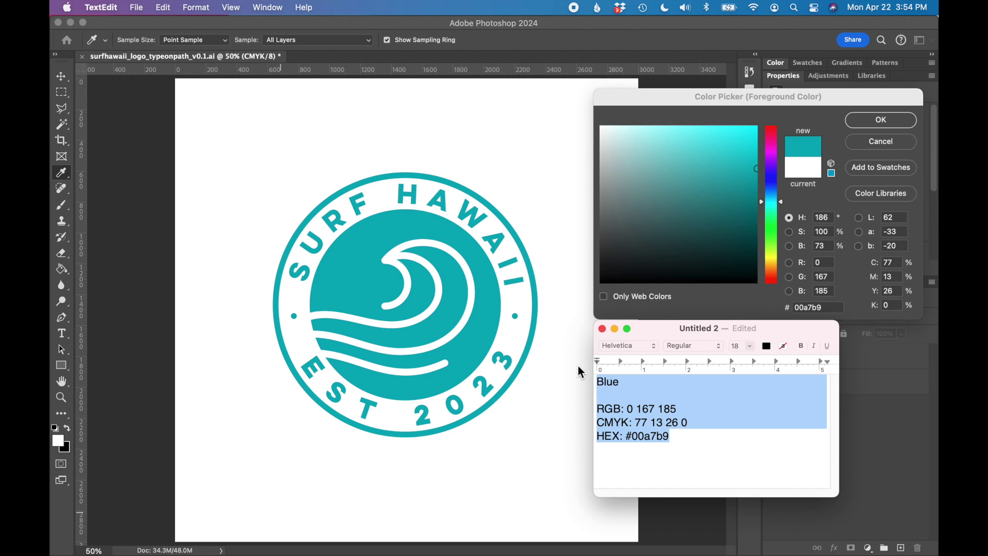